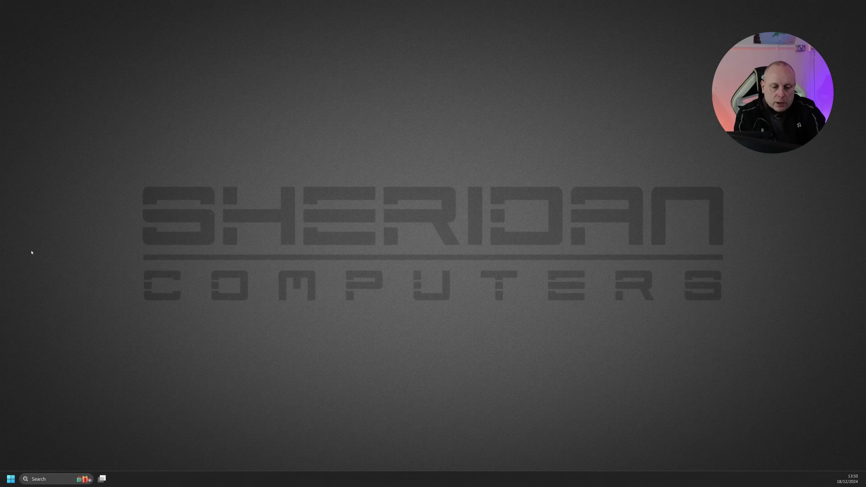
# Step: Search for Control Panel and open Programs and Features to list installed programs
pyautogui.click(12, 480)
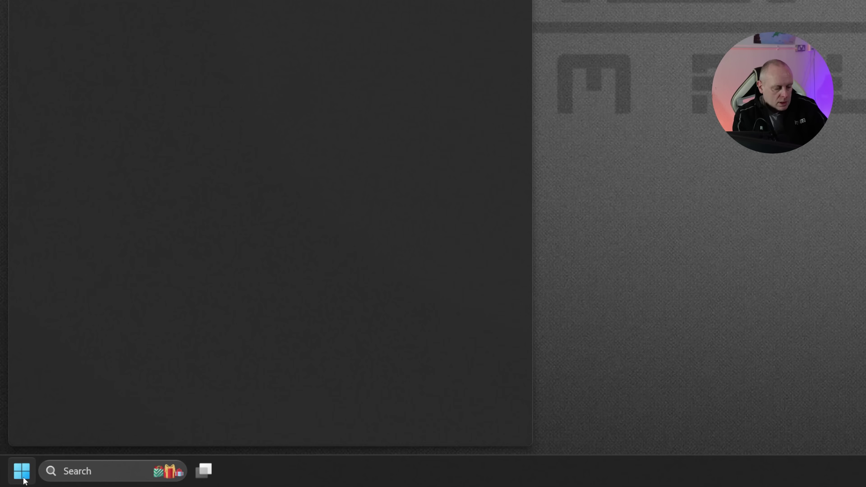
pyautogui.write('com')
pyautogui.press('BackSpace')
pyautogui.write('ntr')
pyautogui.click(145, 91)
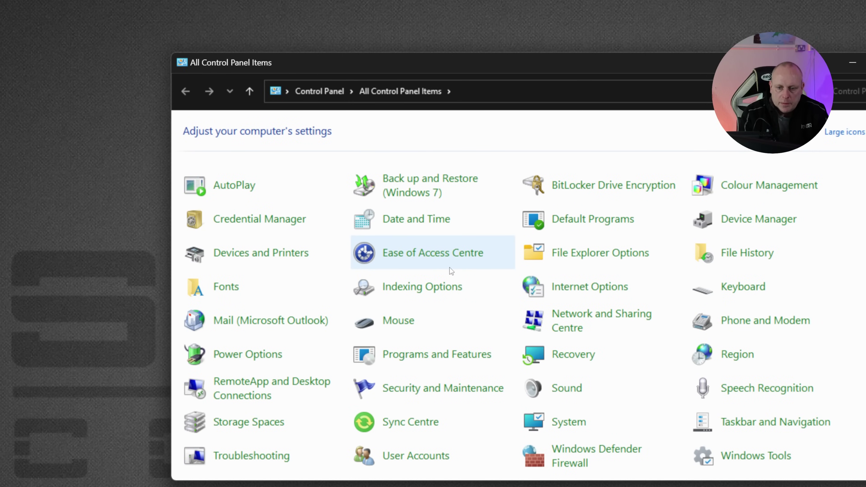
pyautogui.click(444, 361)
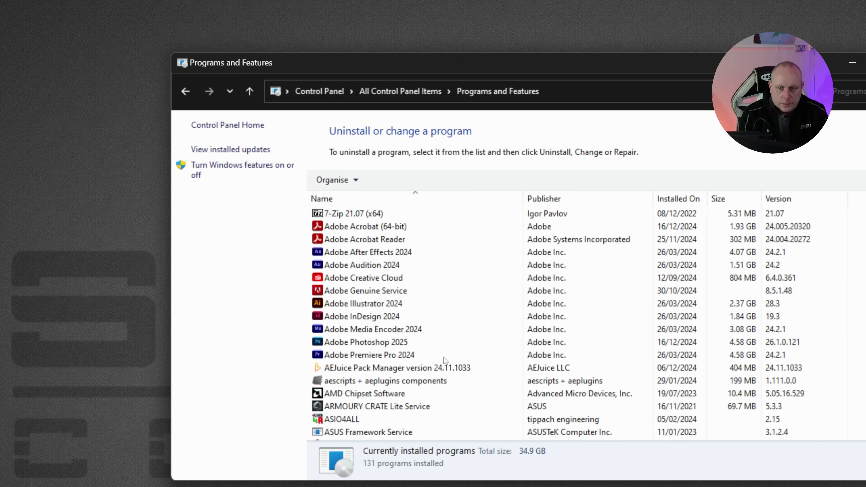
pyautogui.click(444, 356)
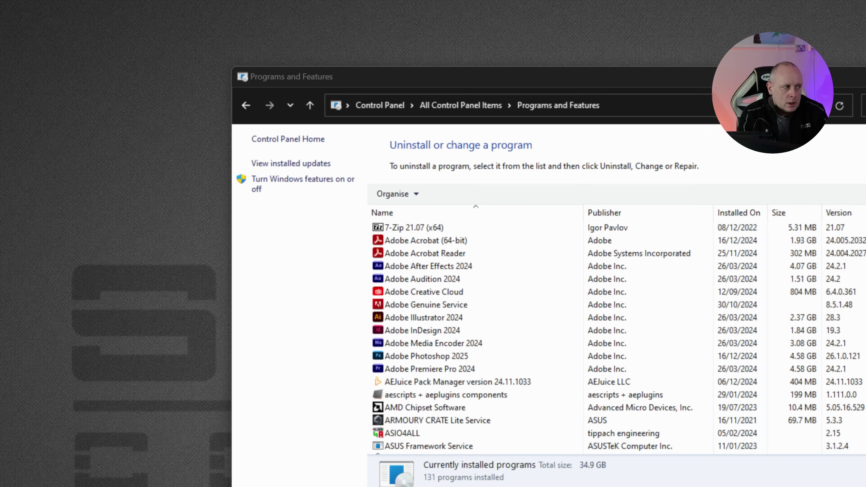
# Step: Tick Windows Sandbox in the Windows Features list and apply it with OK
pyautogui.click(345, 181)
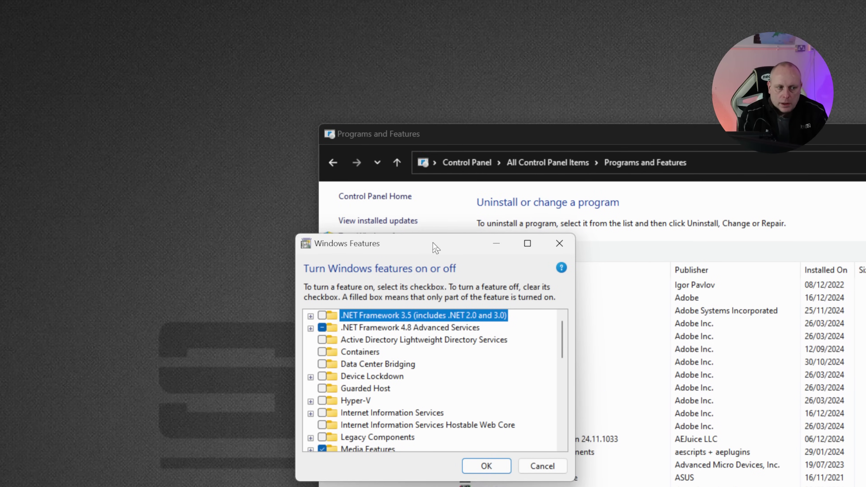
pyautogui.moveTo(434, 243); pyautogui.dragTo(435, 247)
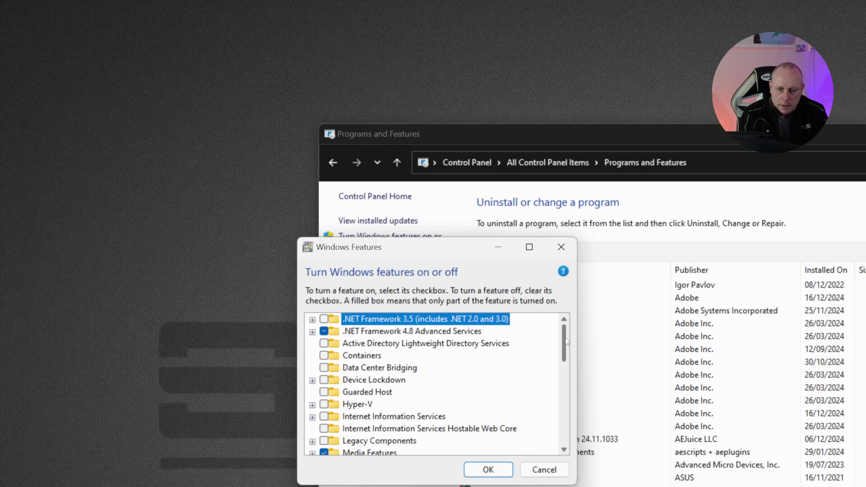
pyautogui.moveTo(566, 338); pyautogui.dragTo(571, 419)
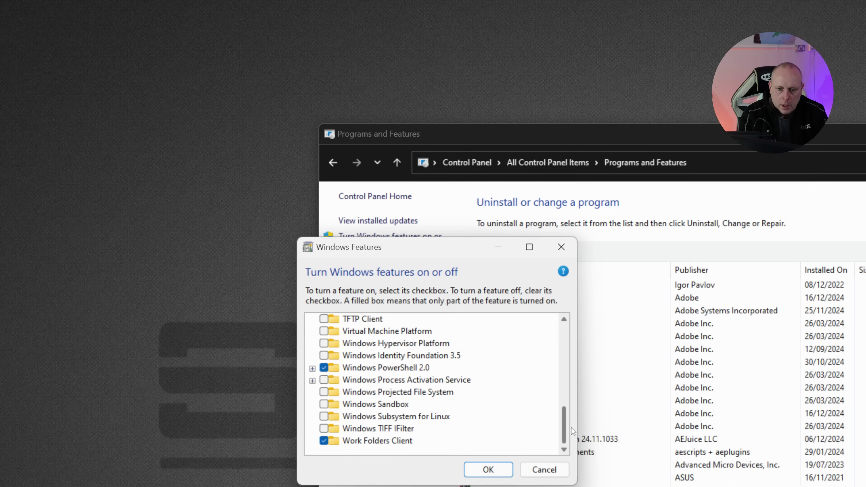
pyautogui.moveTo(399, 406)
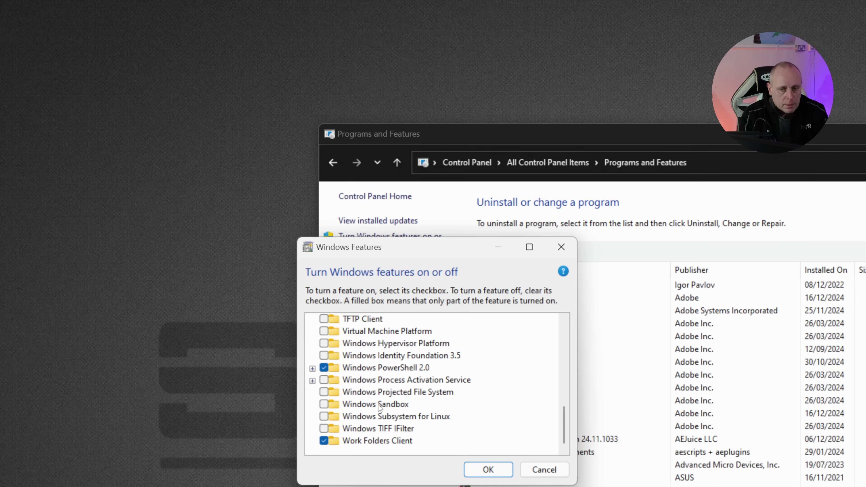
pyautogui.click(324, 405)
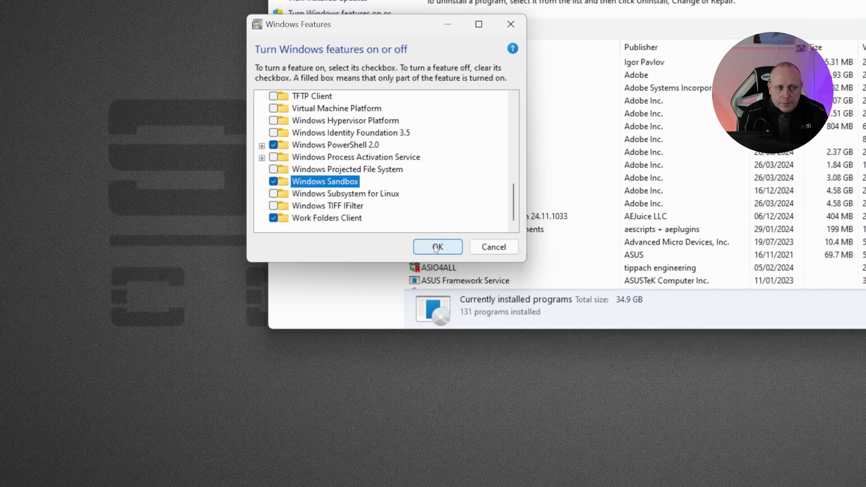
pyautogui.click(436, 248)
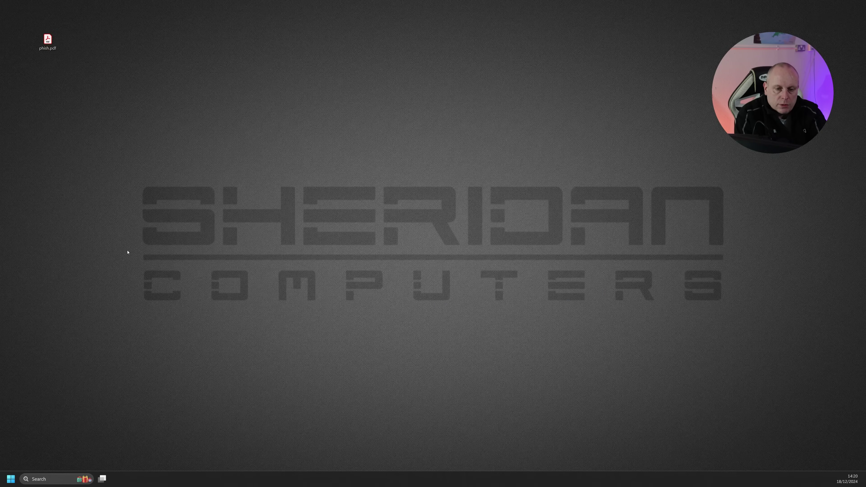
# Step: Launch Windows Sandbox from a Start search for 'san' and check its own Start menu
pyautogui.click(10, 479)
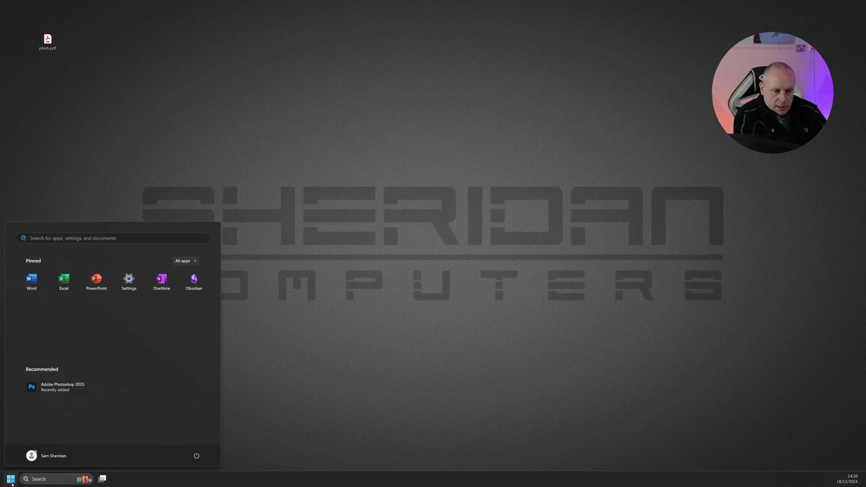
pyautogui.write('san')
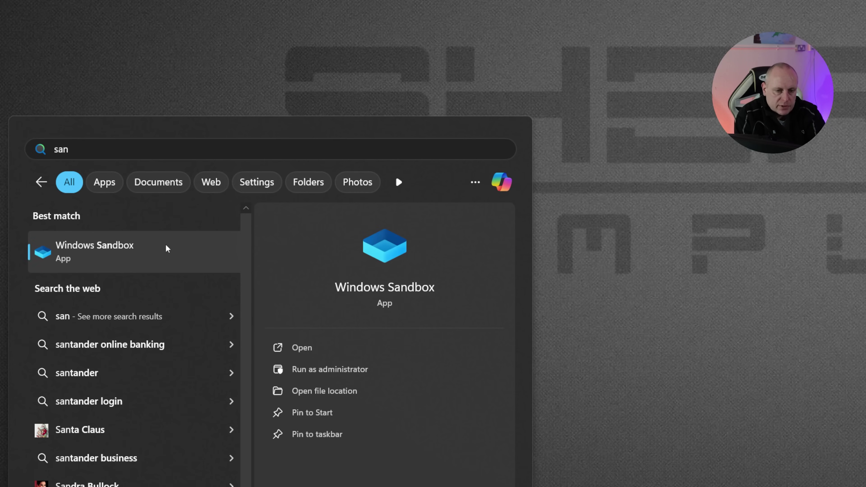
pyautogui.click(165, 245)
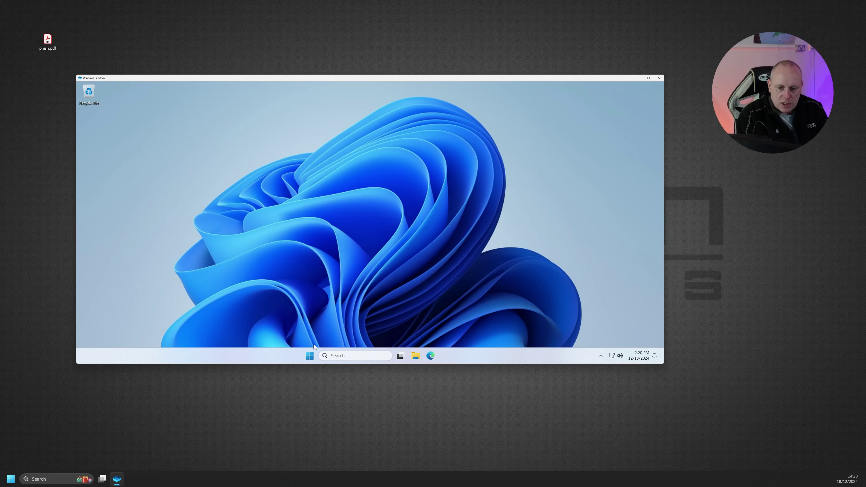
pyautogui.click(309, 356)
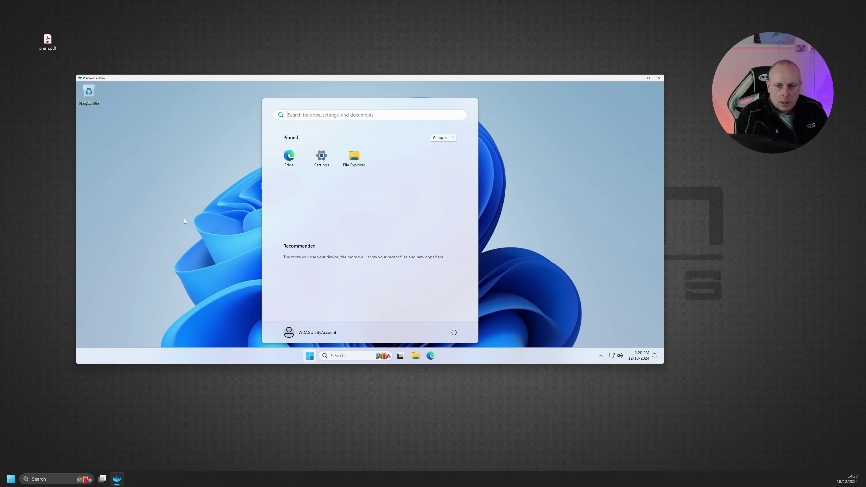
pyautogui.click(154, 227)
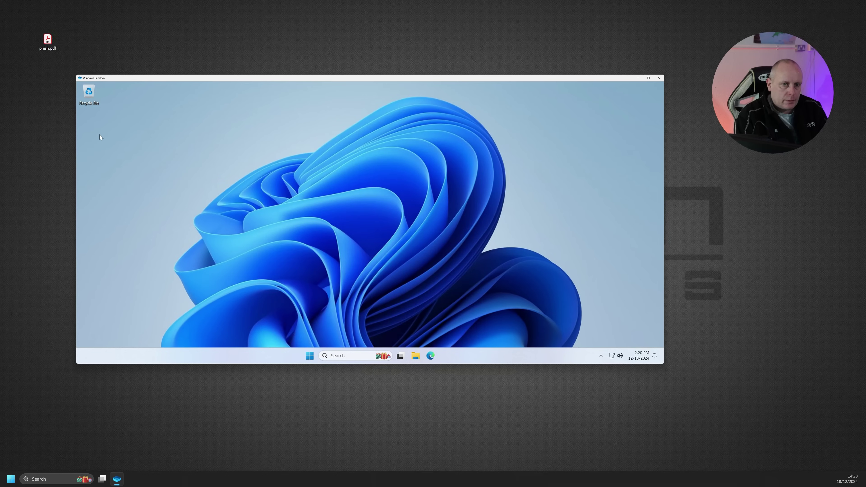
pyautogui.click(48, 40)
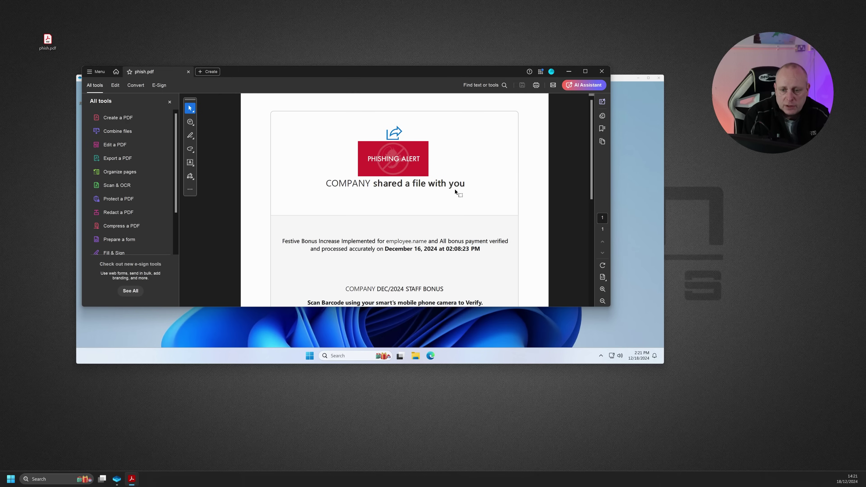
# Step: Scroll through the phish.pdf staff-bonus notice in Acrobat, then close it
pyautogui.scroll(-3, 450, 199)
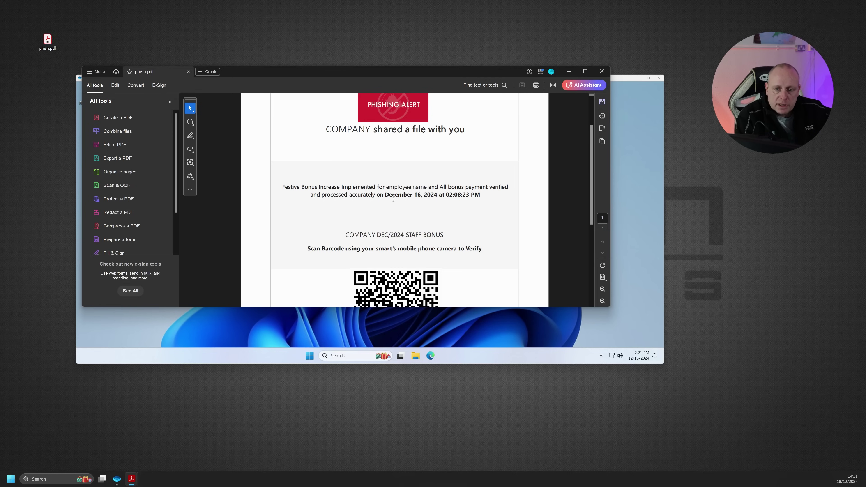
pyautogui.scroll(-2, 433, 206)
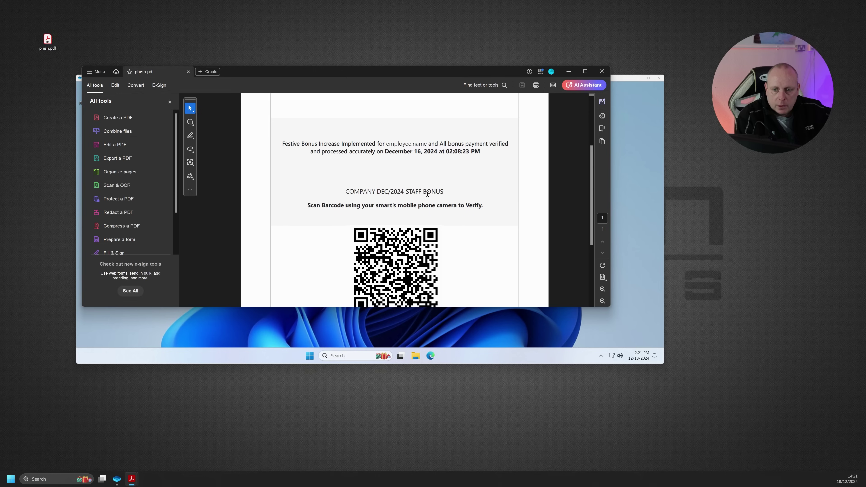
pyautogui.scroll(-2, 427, 194)
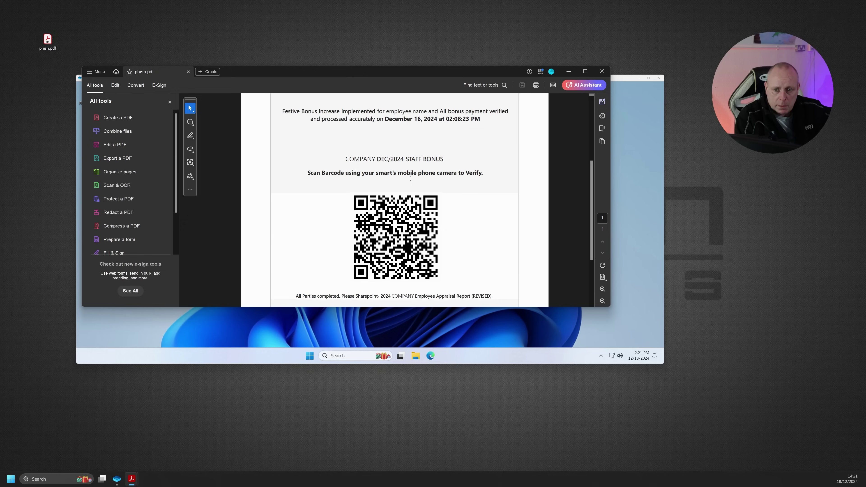
pyautogui.scroll(-1, 483, 183)
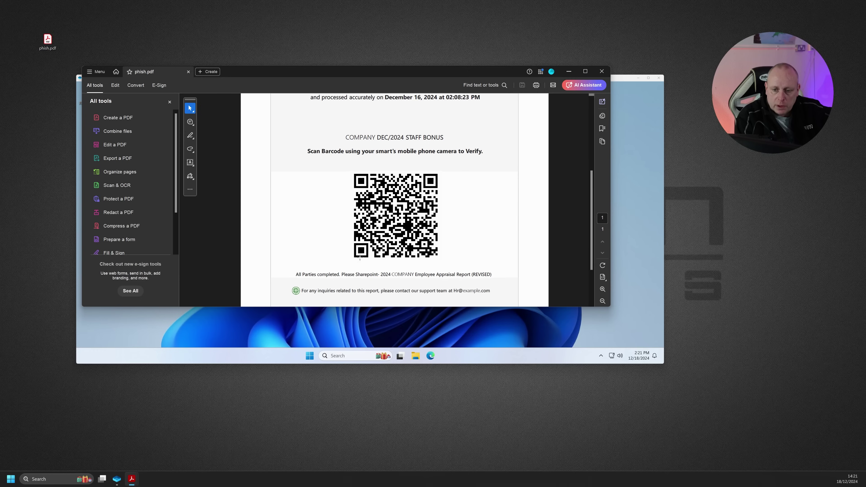
pyautogui.scroll(-1, 394, 273)
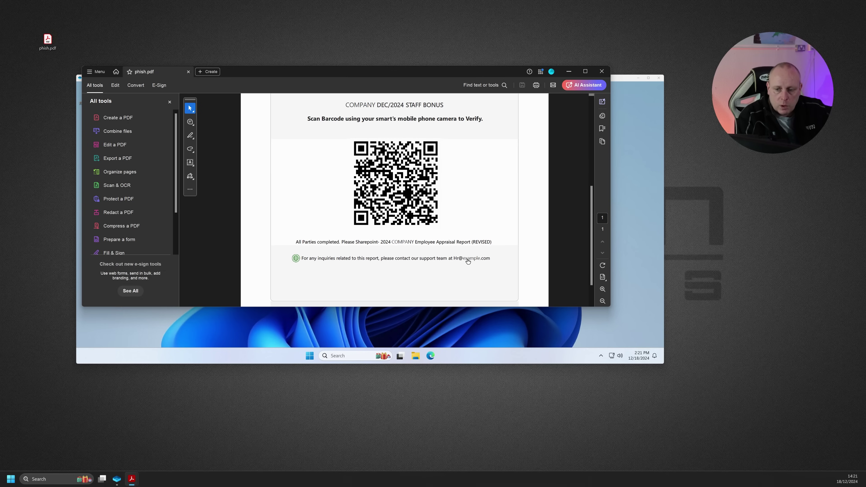
pyautogui.scroll(1, 458, 260)
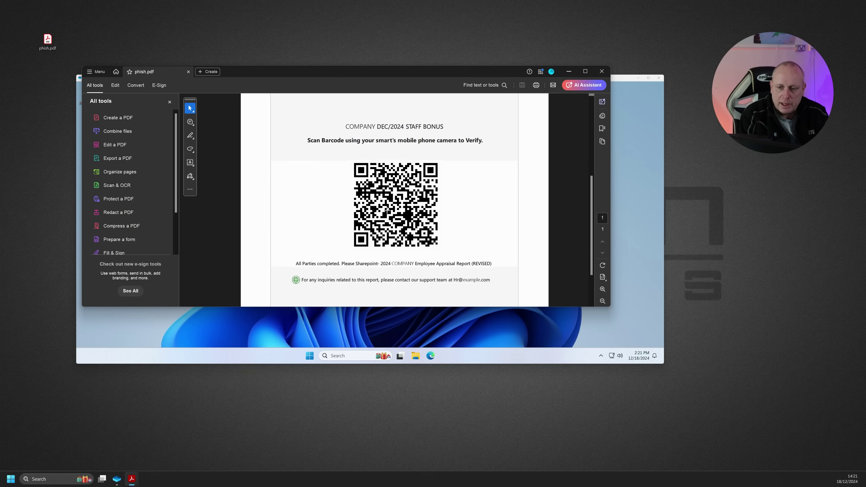
pyautogui.scroll(1, 375, 225)
pyautogui.scroll(2, 375, 224)
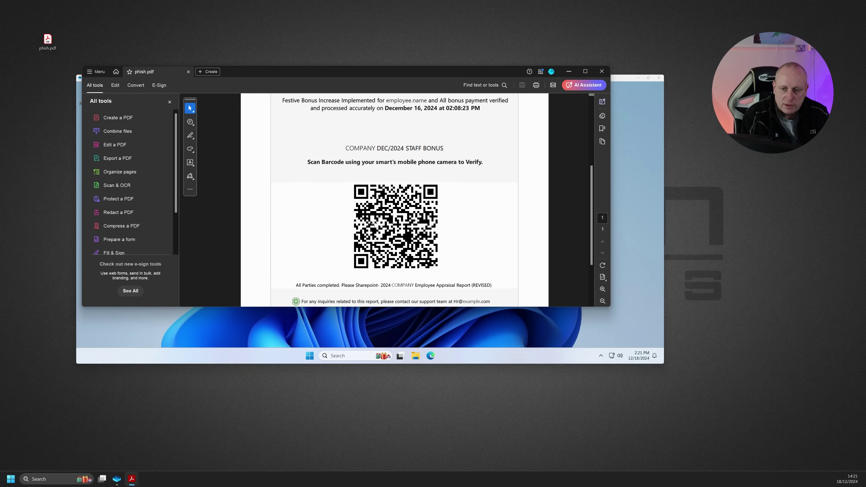
pyautogui.scroll(-2, 374, 224)
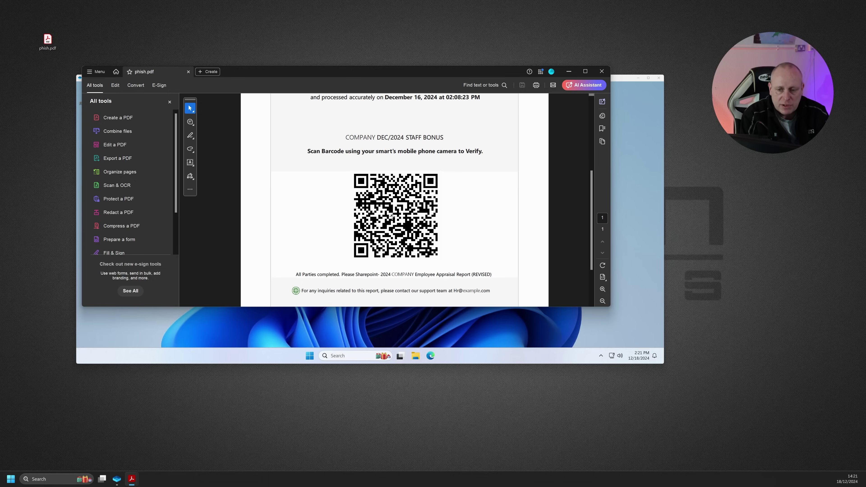
pyautogui.scroll(2, 392, 216)
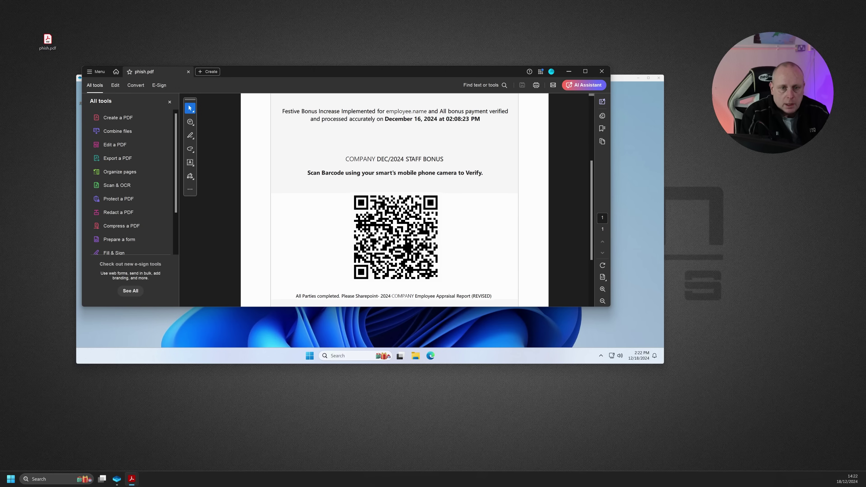
pyautogui.click(602, 71)
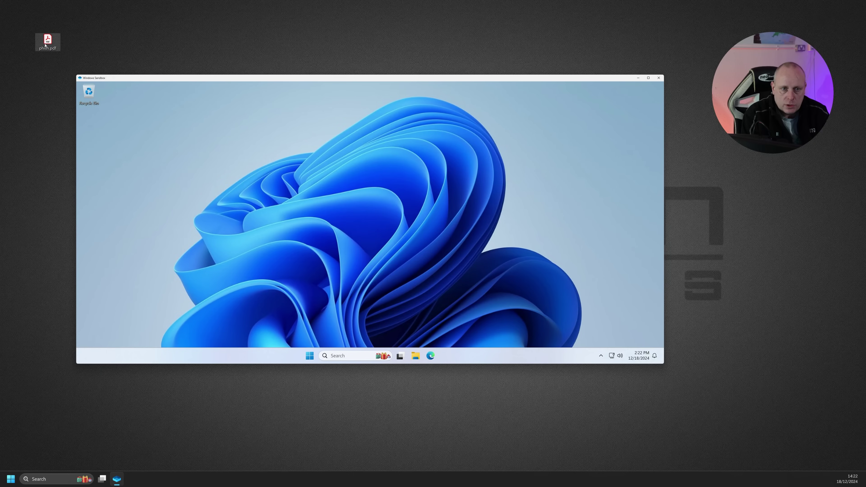
# Step: Copy phish.pdf from the host desktop and paste it onto the Sandbox desktop
pyautogui.rightClick(48, 43)
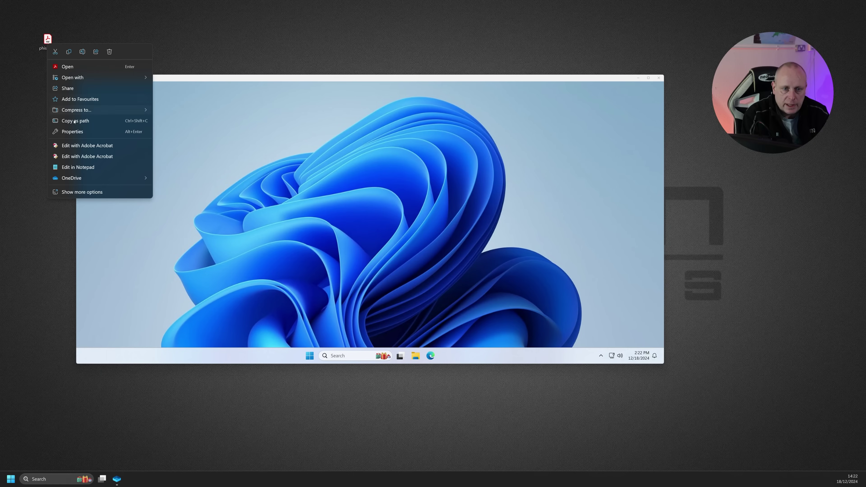
pyautogui.click(68, 51)
pyautogui.click(224, 160)
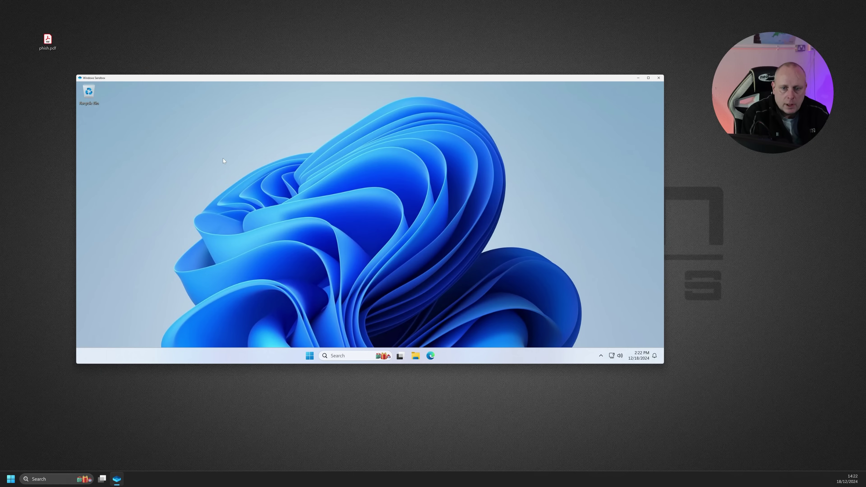
pyautogui.rightClick(246, 152)
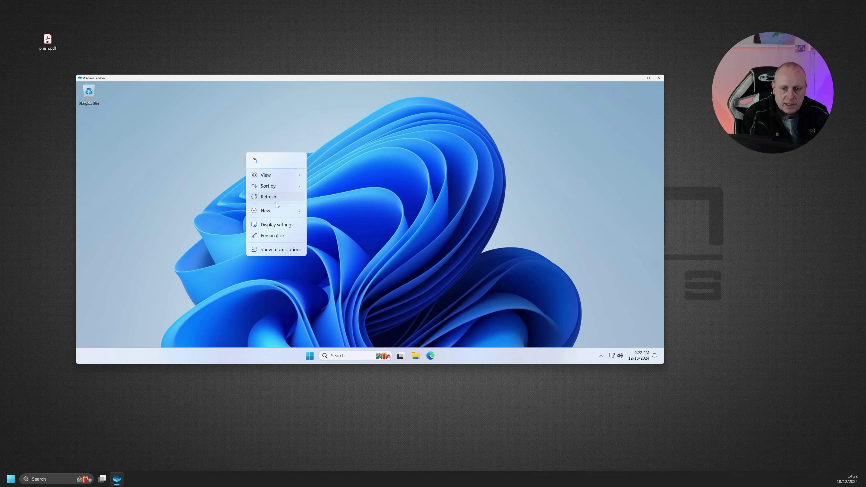
pyautogui.click(254, 161)
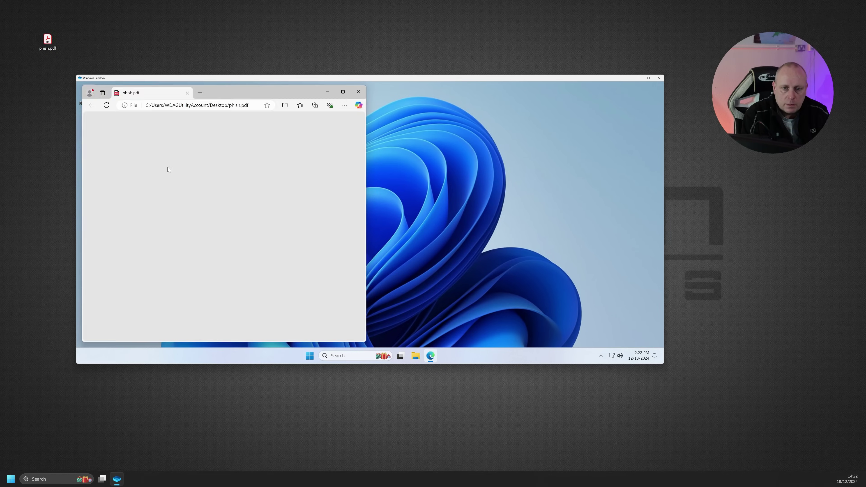
# Step: Scroll the PDF in Edge to bring the staff-bonus QR code into view
pyautogui.scroll(-3, 282, 209)
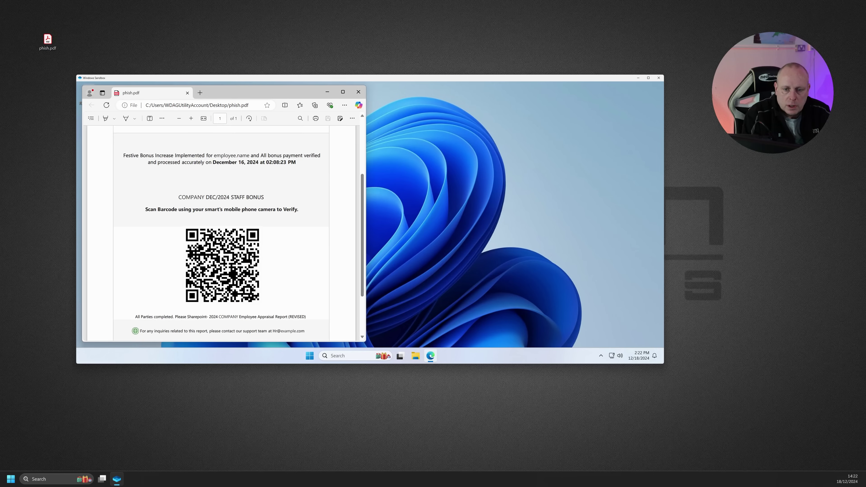
pyautogui.scroll(3, 276, 205)
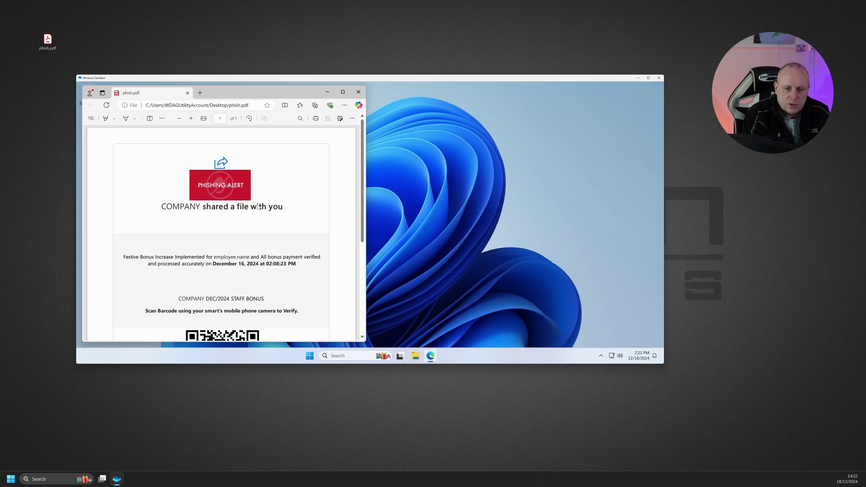
pyautogui.scroll(-3, 258, 207)
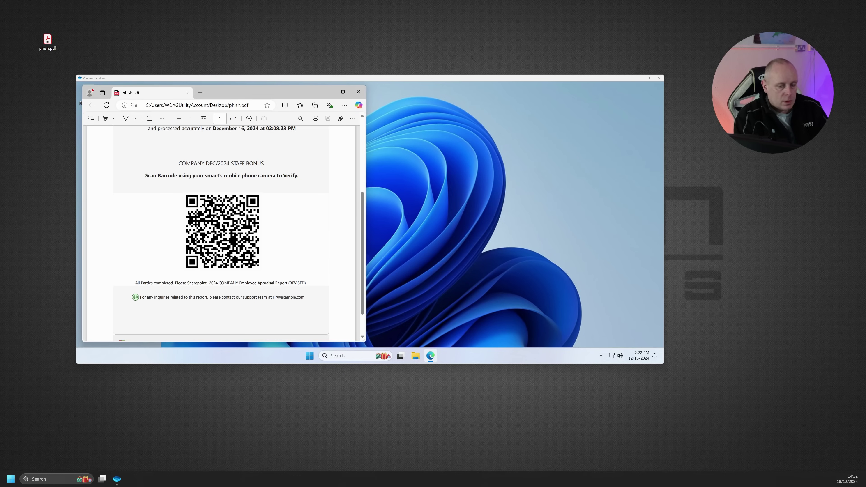
# Step: Put the QR code's URL in a new Notepad note and select the Base64 fragment after the #
pyautogui.click(308, 355)
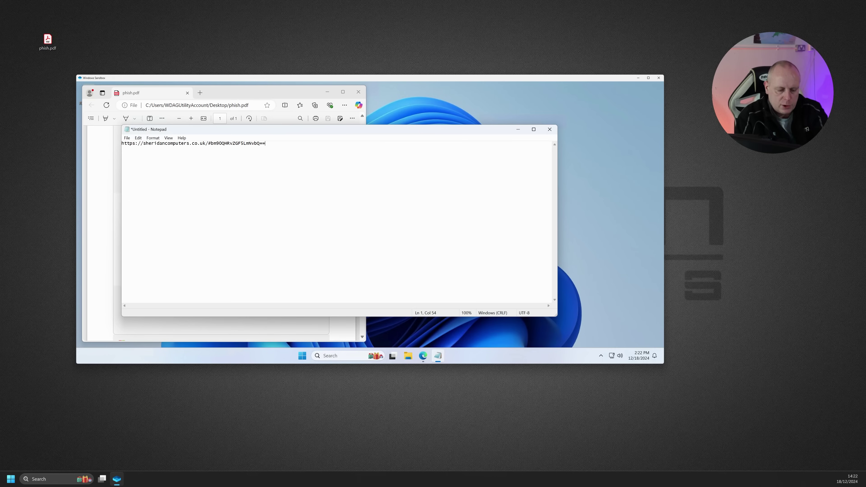
pyautogui.press('Left')
pyautogui.press('Left')
pyautogui.press('Left')
pyautogui.press('Left')
pyautogui.press('Left')
pyautogui.press('Left')
pyautogui.press('Left')
pyautogui.press('Left')
pyautogui.press('Left')
pyautogui.press('Left')
pyautogui.press('Left')
pyautogui.press('Left')
pyautogui.press('Left')
pyautogui.press('Left')
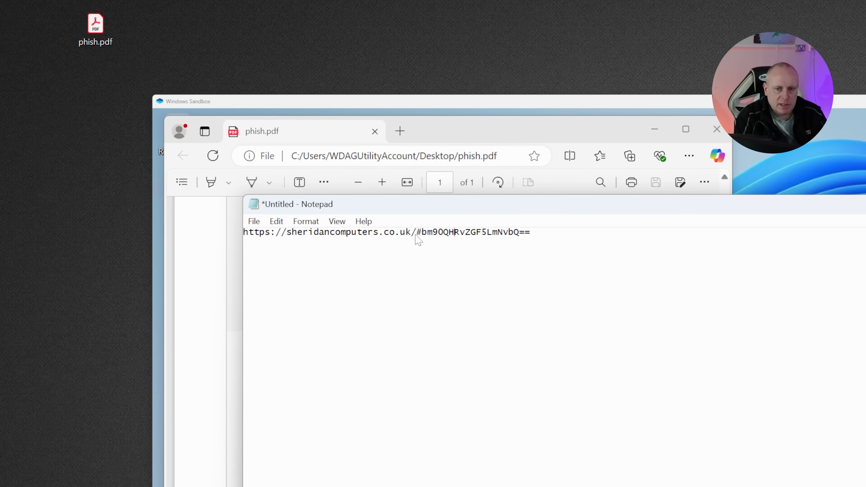
pyautogui.click(423, 233)
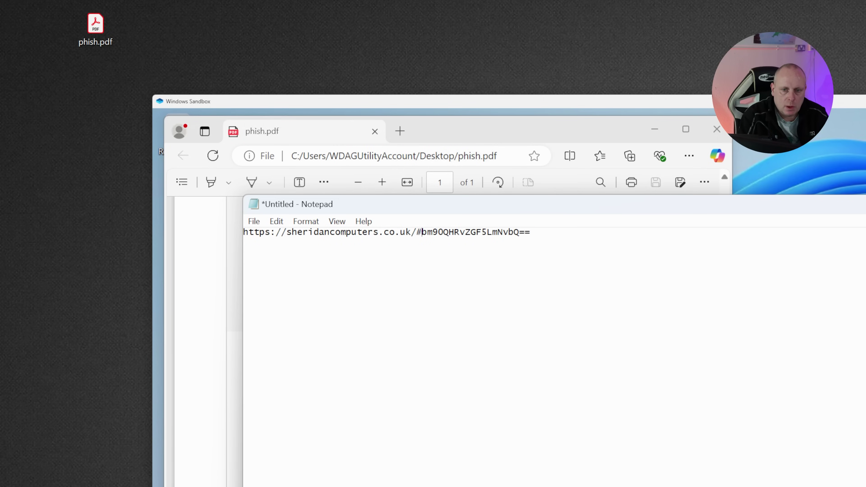
pyautogui.hotkey('shift', 'Right')
pyautogui.hotkey('shift', 'Right')
pyautogui.hotkey('shift', 'Right')
pyautogui.hotkey('shift', 'Right')
pyautogui.hotkey('shift', 'Right')
pyautogui.hotkey('shift', 'Right')
pyautogui.hotkey('shift', 'Right')
pyautogui.hotkey('shift', 'Right')
pyautogui.hotkey('shift', 'Right')
pyautogui.hotkey('shift', 'Right')
pyautogui.hotkey('shift', 'Right')
pyautogui.hotkey('shift', 'Right')
pyautogui.hotkey('shift', 'Right')
pyautogui.hotkey('shift', 'Right')
pyautogui.hotkey('shift', 'Right')
pyautogui.hotkey('shift', 'Right')
pyautogui.hotkey('shift', 'Right')
pyautogui.hotkey('shift', 'Right')
pyautogui.hotkey('shift', 'Right')
pyautogui.hotkey('shift', 'Right')
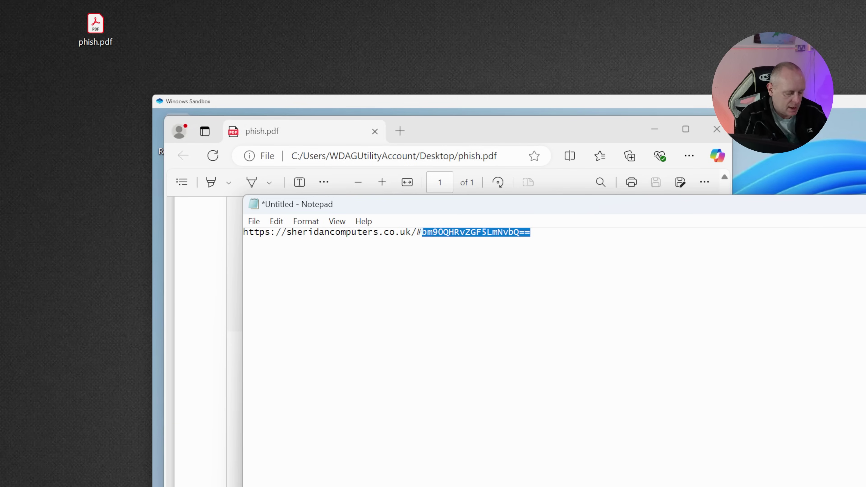
# Step: Load cyberchef.io in a new Edge tab
pyautogui.click(400, 131)
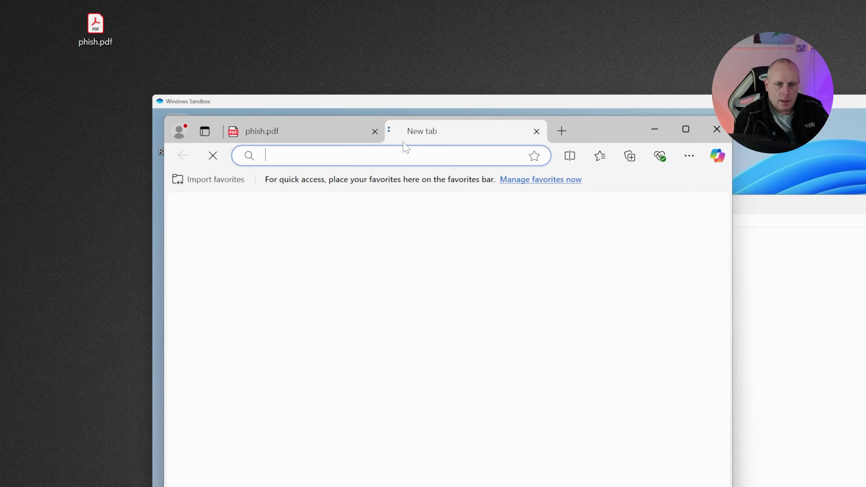
pyautogui.write('cyb')
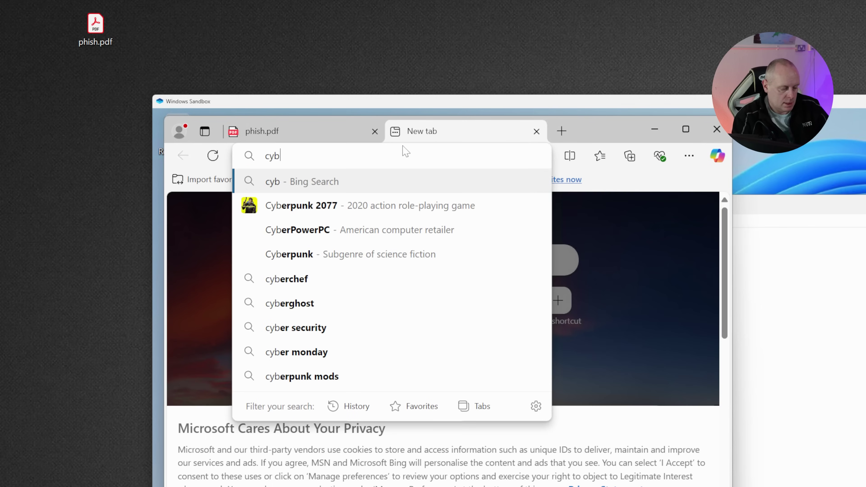
pyautogui.write('erchef.io')
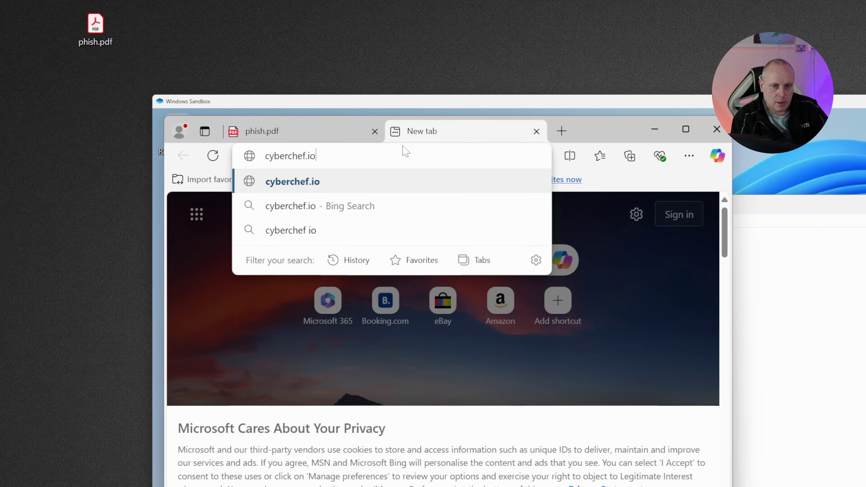
pyautogui.press('Return')
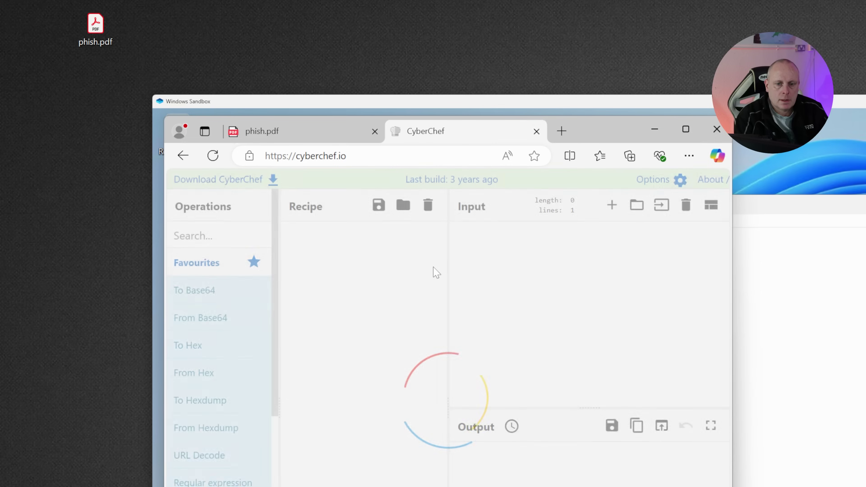
# Step: Paste the Base64 fragment into Input and add From Base64 to the Recipe
pyautogui.click(484, 273)
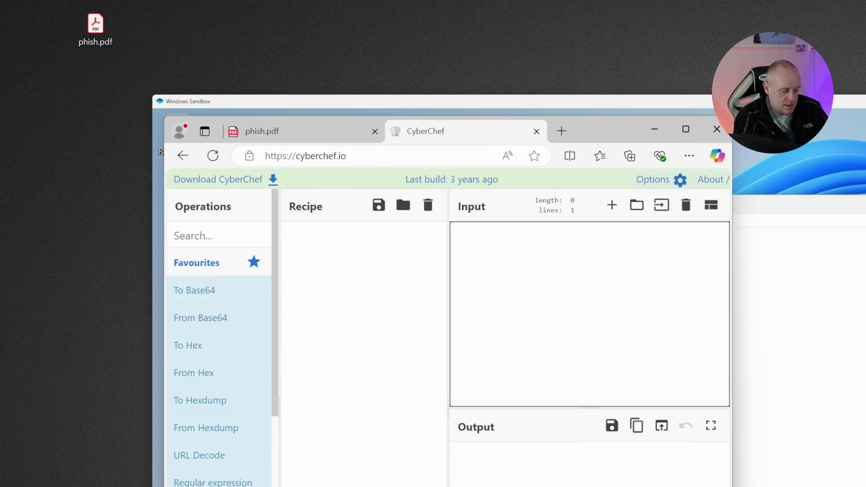
pyautogui.hotkey('ctrl', 'v')
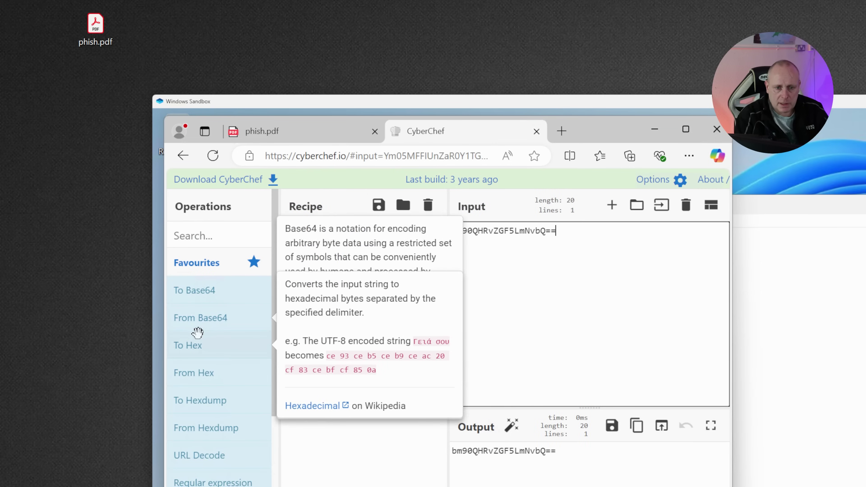
pyautogui.moveTo(195, 331)
pyautogui.moveTo(194, 323); pyautogui.dragTo(368, 323)
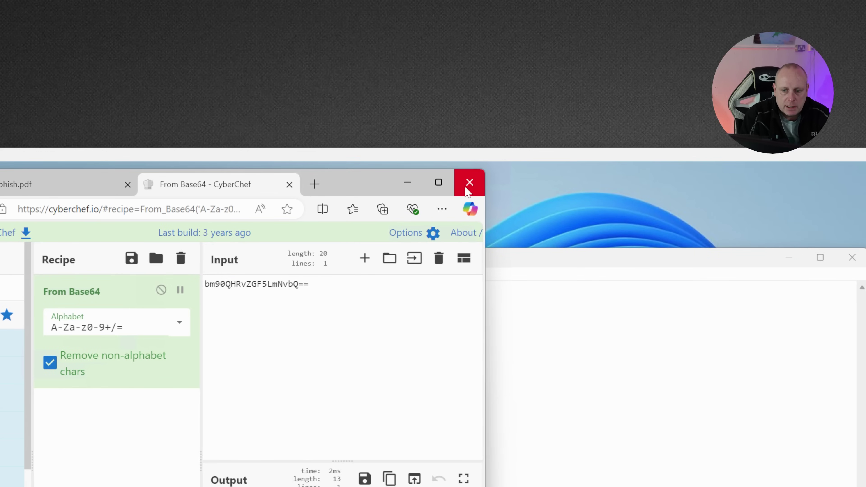
# Step: Close the CyberChef browser, select the Notepad URL line, and move and heighten the sandbox window
pyautogui.click(469, 191)
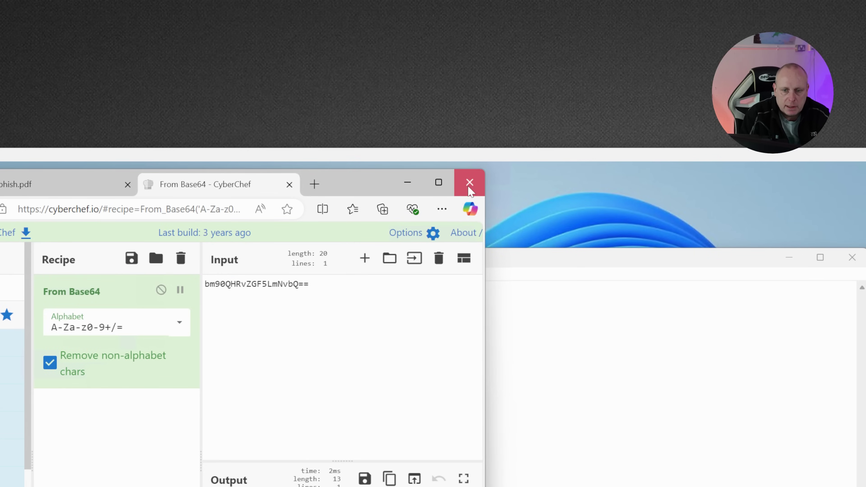
pyautogui.click(287, 285)
pyautogui.hotkey('ctrl', 'a')
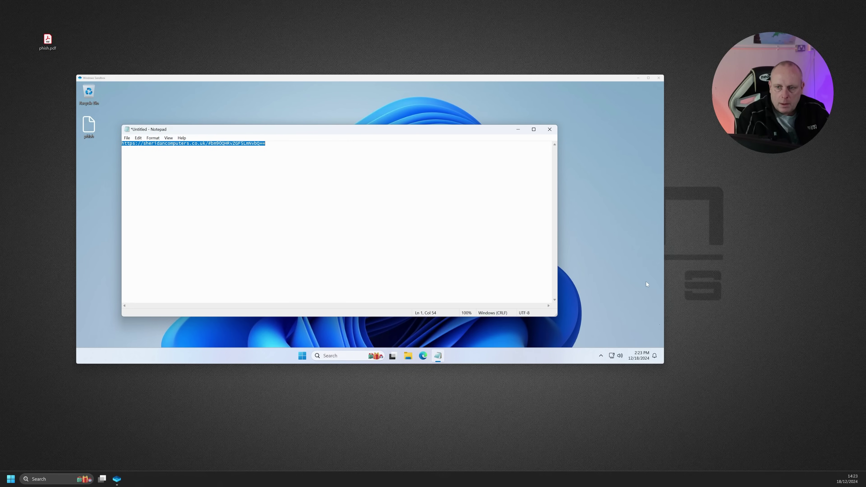
pyautogui.moveTo(424, 80); pyautogui.dragTo(417, 33)
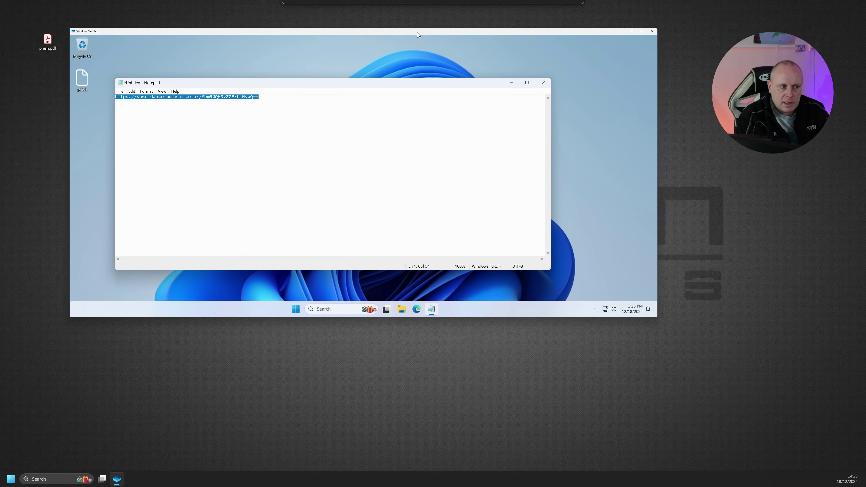
pyautogui.moveTo(657, 316); pyautogui.dragTo(655, 447)
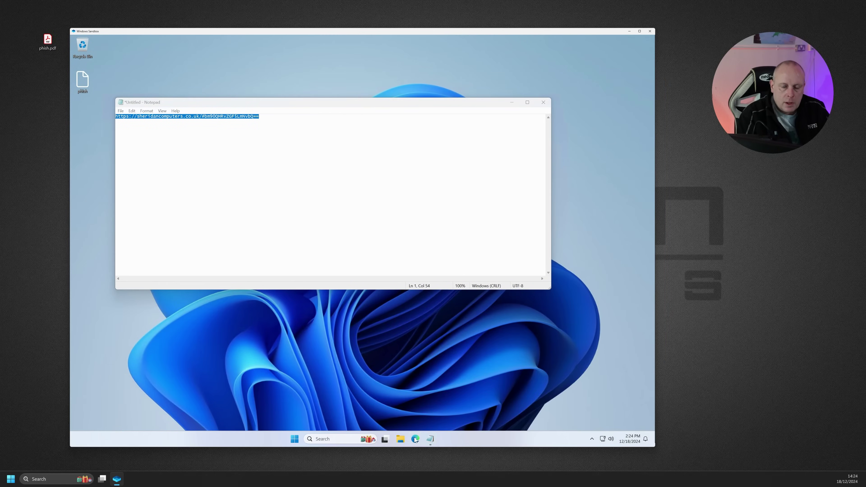
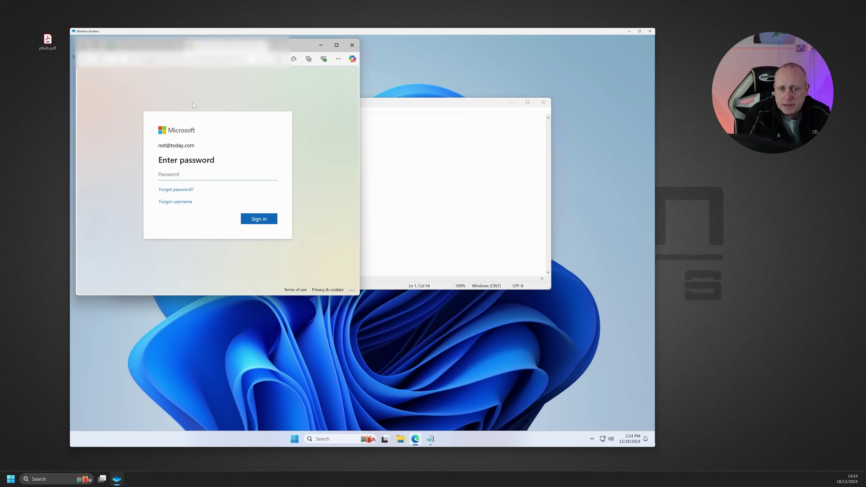
# Step: Switch to Notepad and select the base64-encoded fragment after the # in the phishing URL
pyautogui.hotkey('alt', 'Tab')
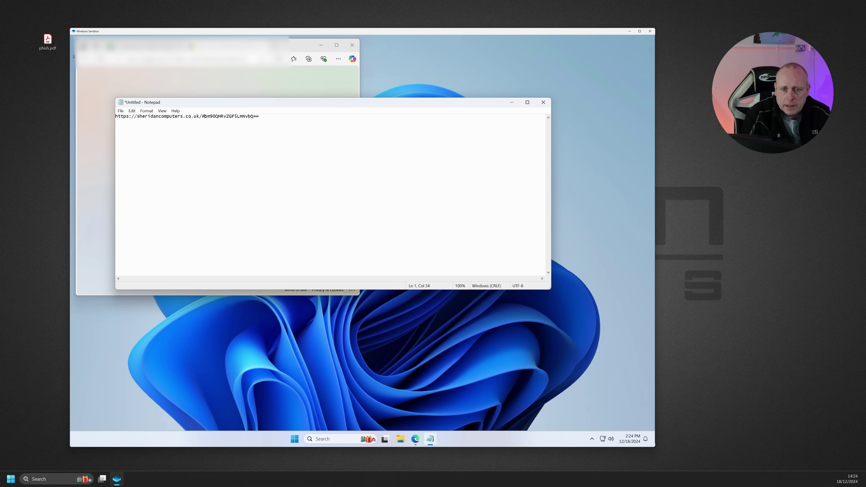
pyautogui.moveTo(204, 117); pyautogui.dragTo(259, 117)
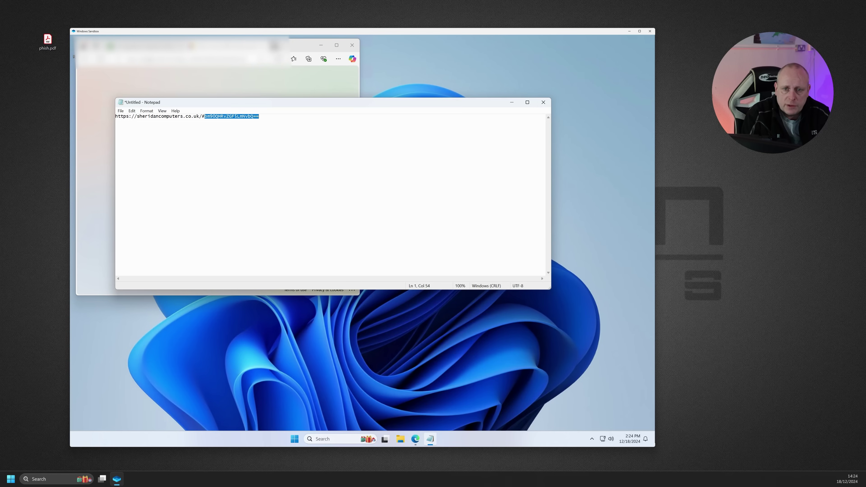
# Step: Return to the fake Microsoft sign-in page in Edge and select the prefilled account email
pyautogui.click(293, 49)
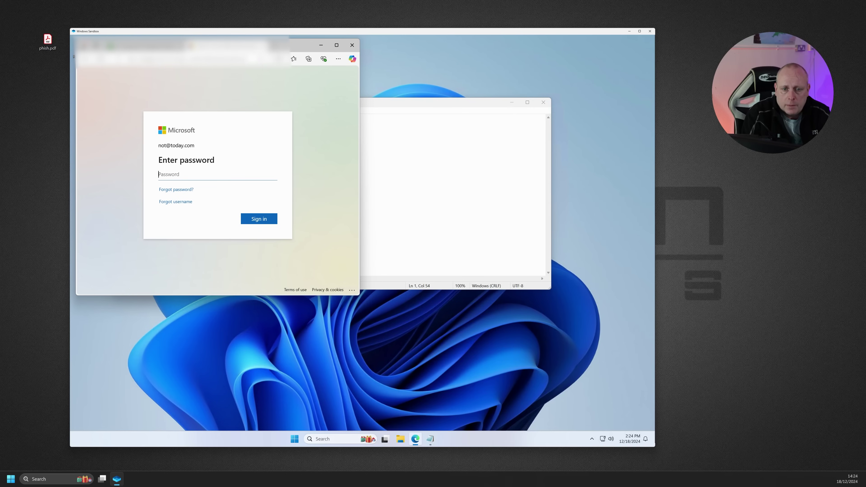
pyautogui.moveTo(161, 145); pyautogui.dragTo(195, 146)
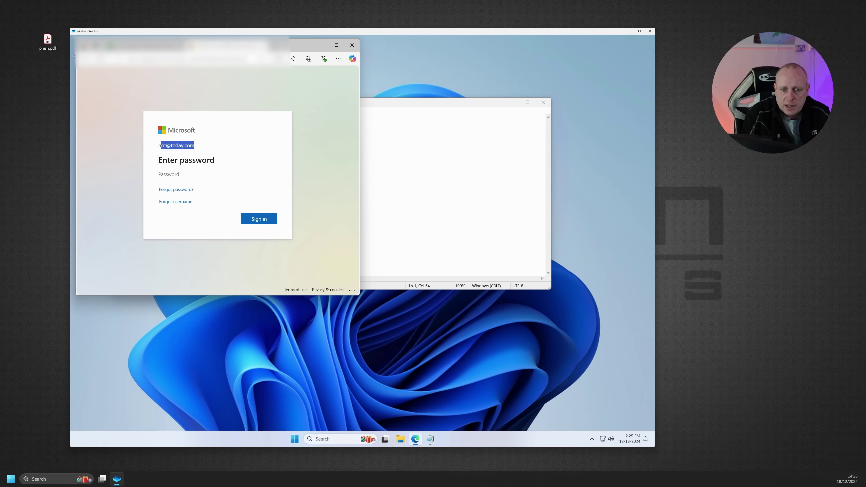
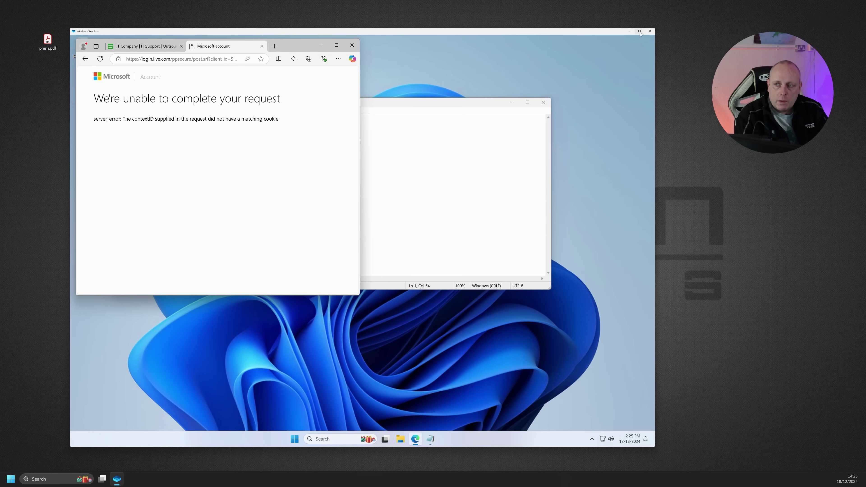
# Step: Close the Windows Sandbox window and confirm discarding all of its contents
pyautogui.click(651, 31)
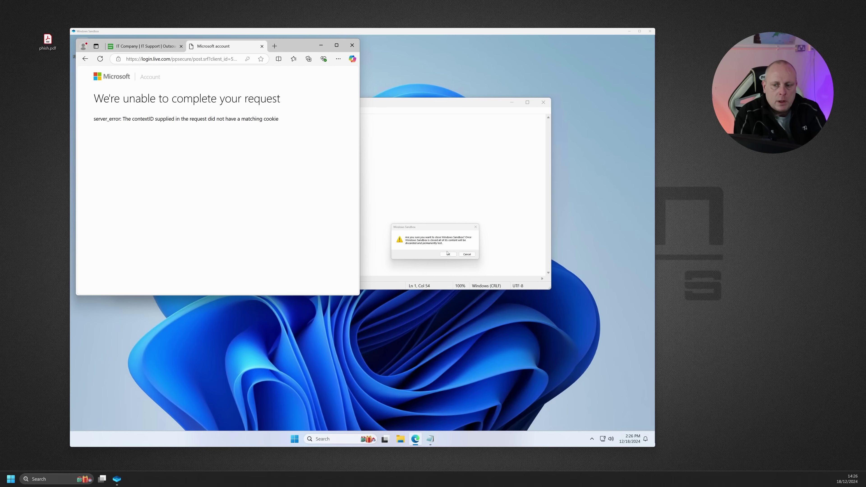
pyautogui.click(448, 254)
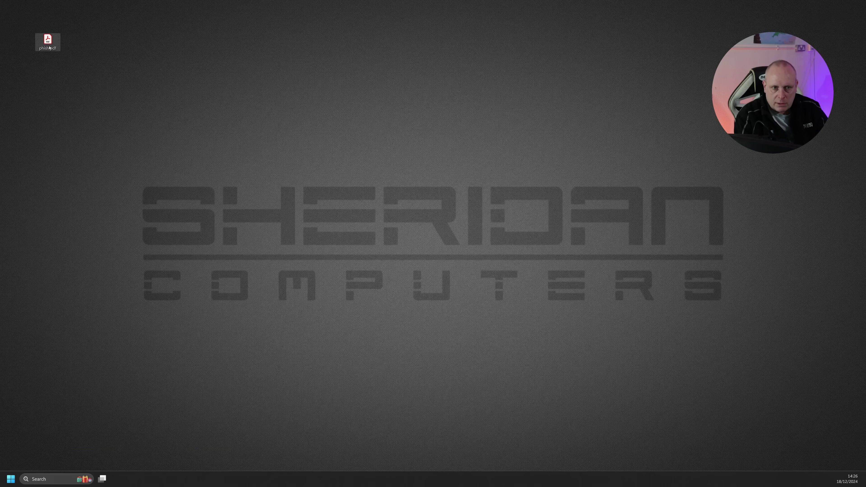
# Step: Launch a fresh Windows Sandbox by searching 'sa' from the Start menu
pyautogui.click(14, 479)
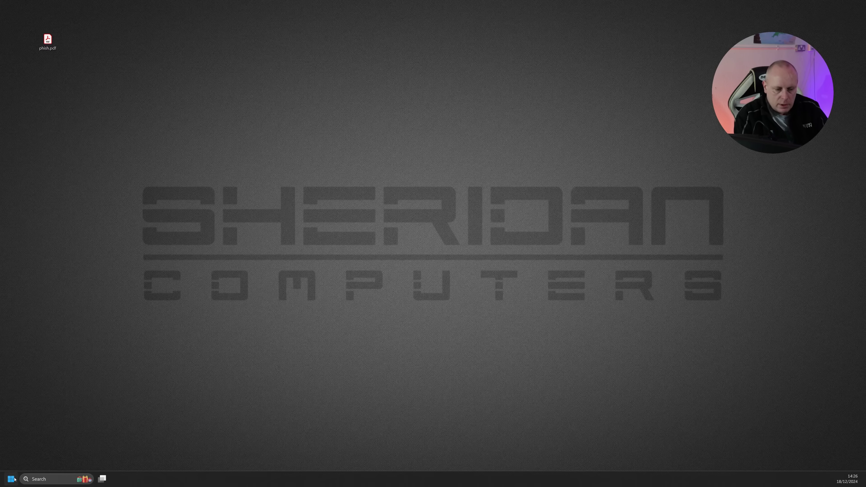
pyautogui.write('sa')
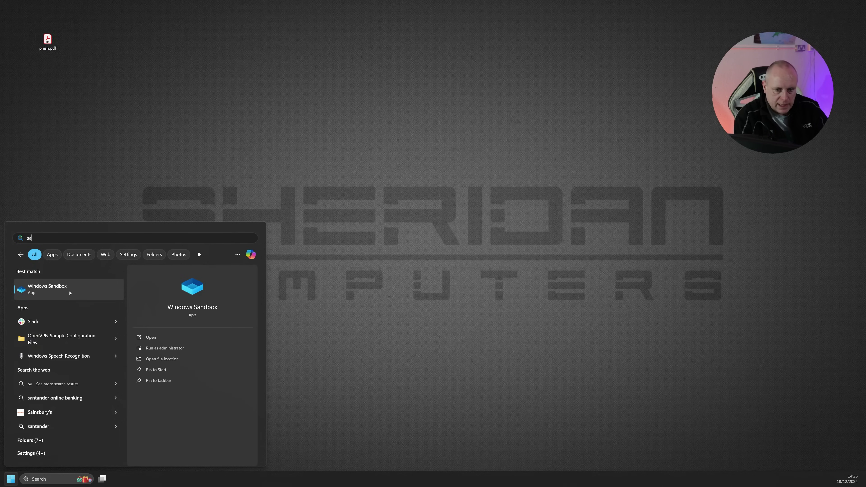
pyautogui.press('Return')
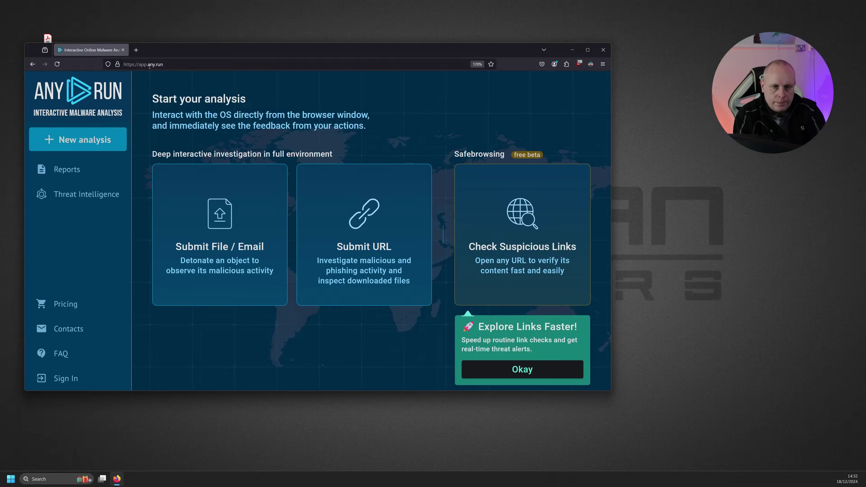
# Step: Switch the browser showing the app.any.run start page to full-screen
pyautogui.press('F11')
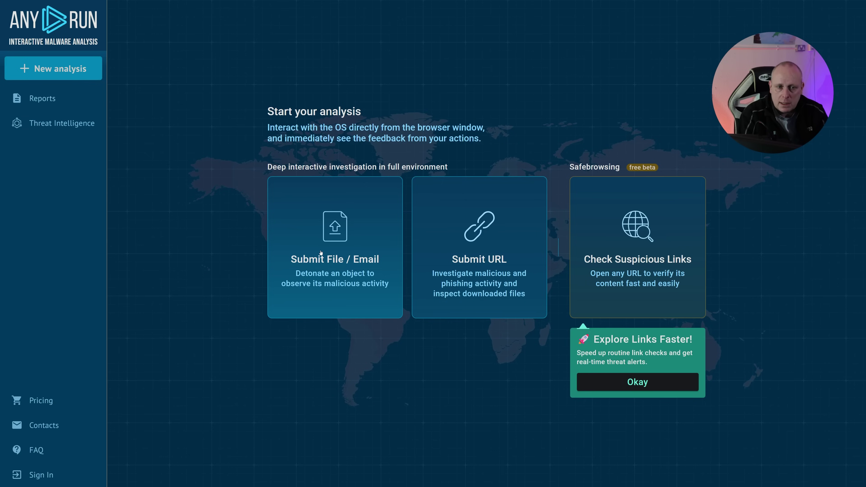
# Step: Browse ANY.RUN's Reports public submissions list, then view the FREE, HUNTER and ENTERPRISE pricing plans
pyautogui.click(50, 100)
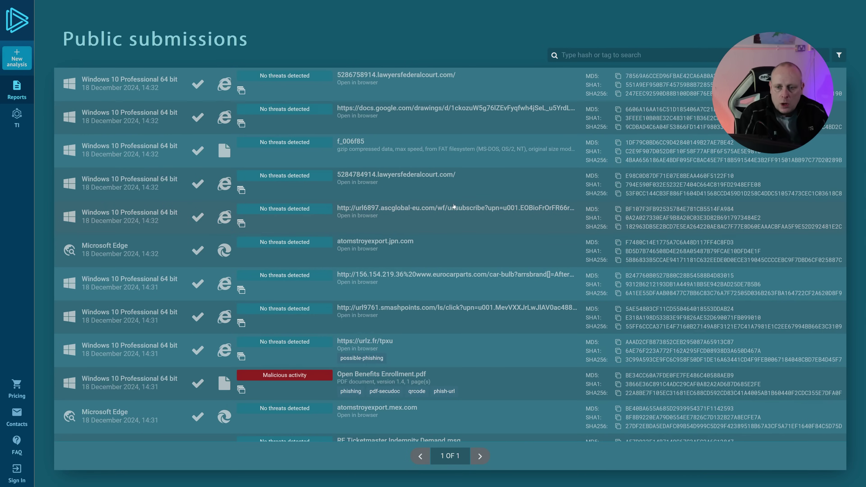
pyautogui.scroll(-7, 455, 206)
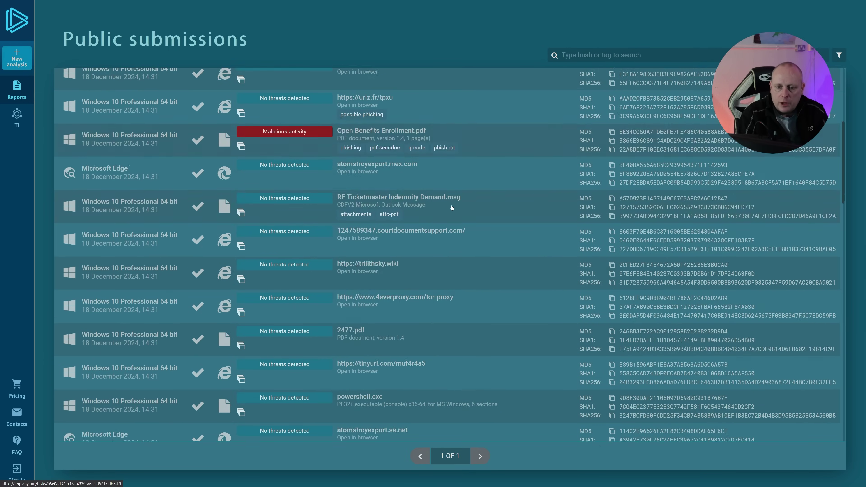
pyautogui.scroll(8, 453, 208)
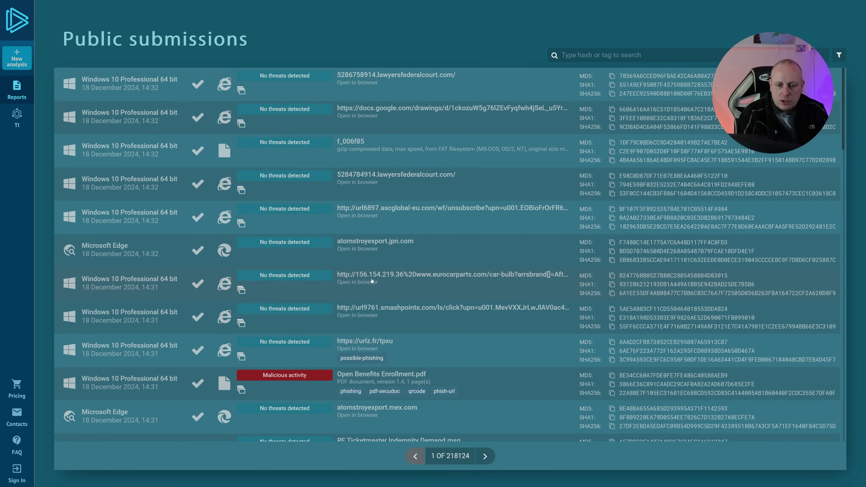
pyautogui.scroll(-18, 372, 281)
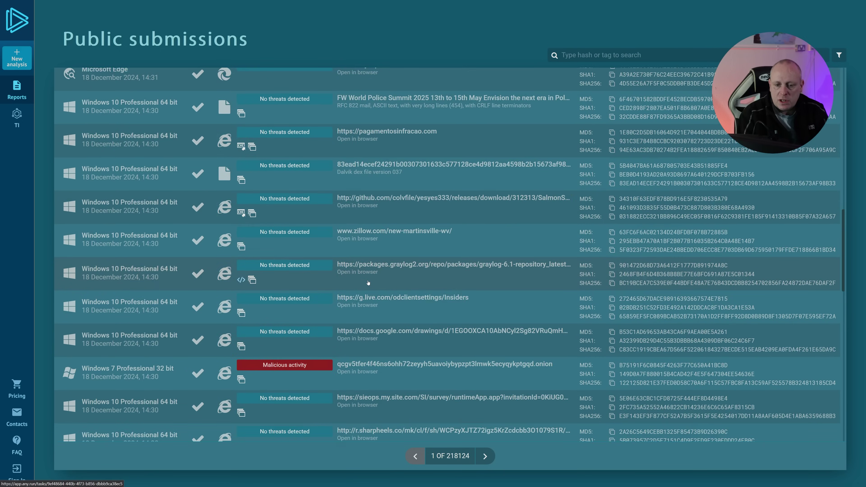
pyautogui.scroll(15, 369, 283)
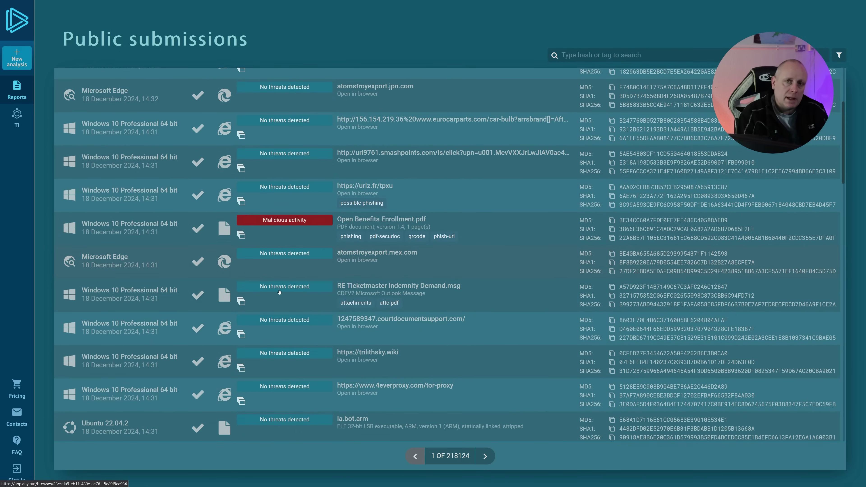
pyautogui.click(16, 389)
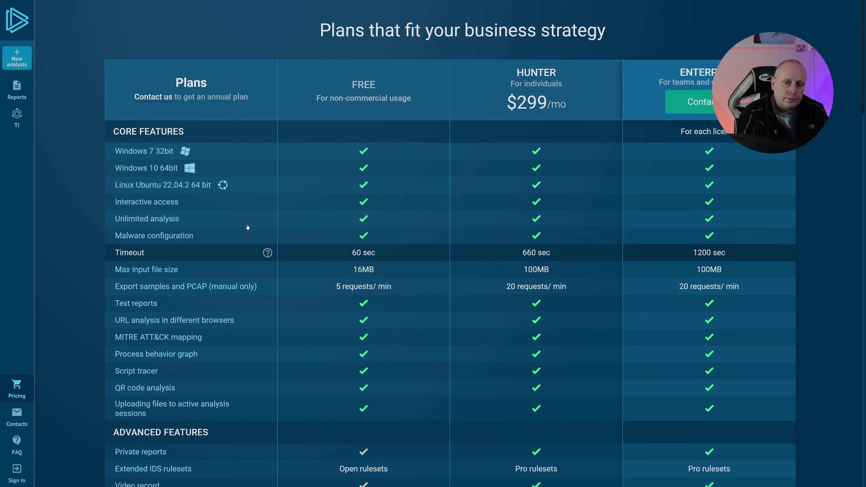